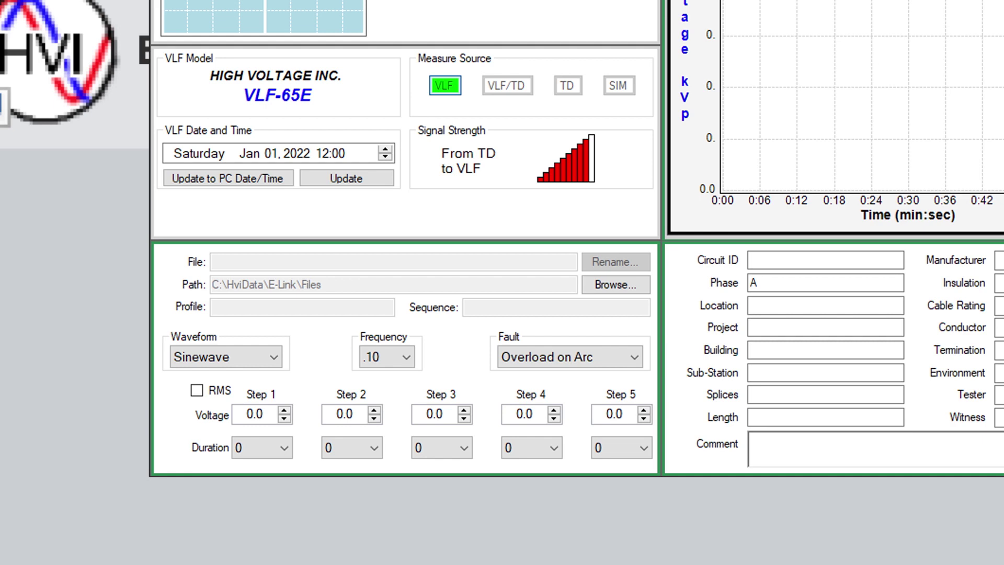
Configure the manual test with a Sinewave waveform, a frequency of .10 and the Overload on Arc fault mode.
left_click(220, 358)
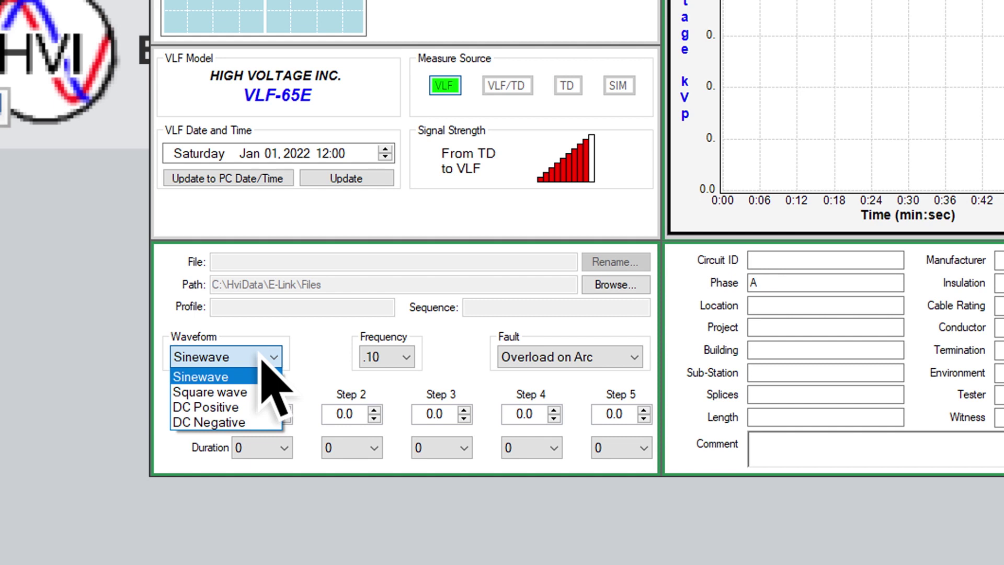
left_click(194, 376)
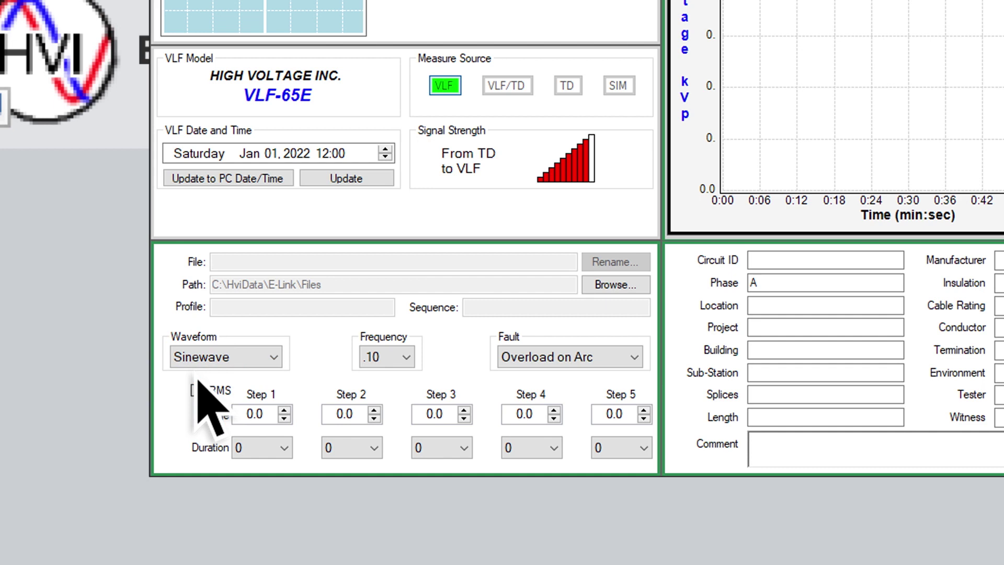
left_click(404, 355)
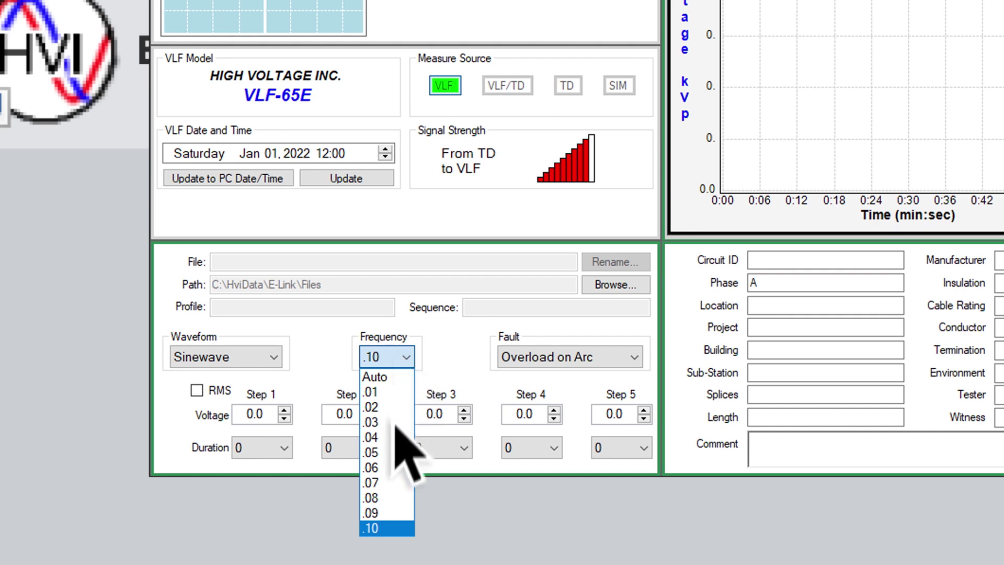
left_click(378, 527)
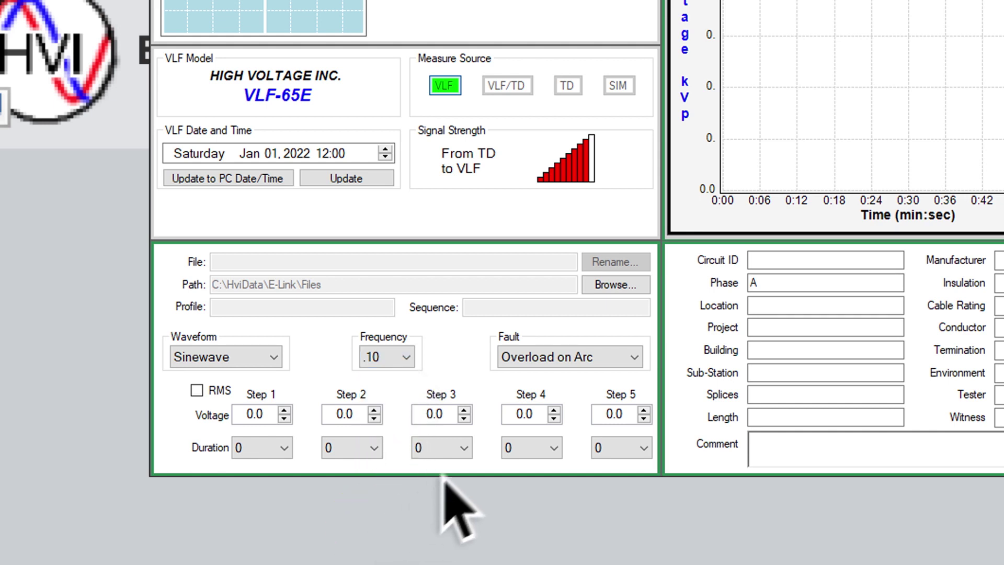
left_click(606, 356)
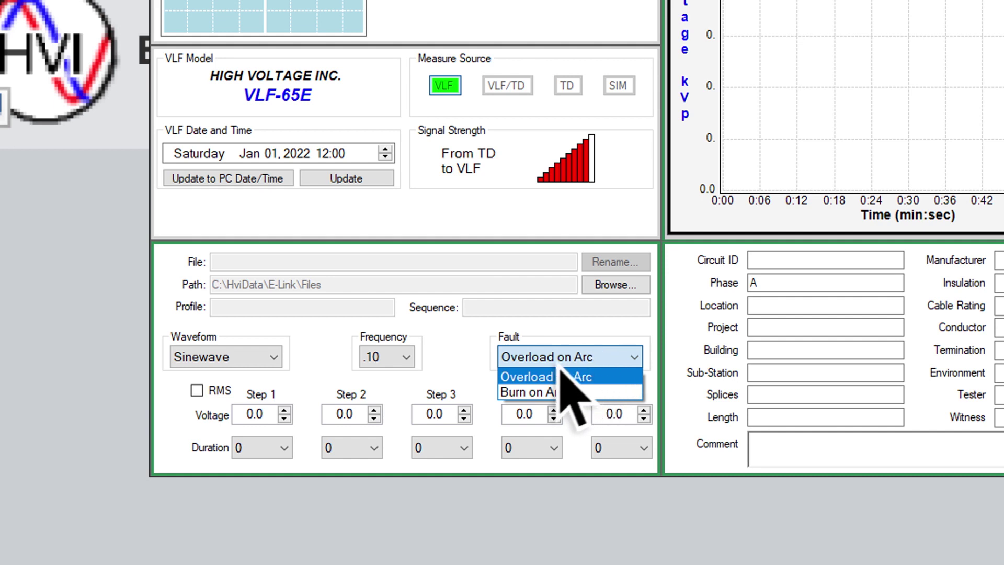
left_click(531, 378)
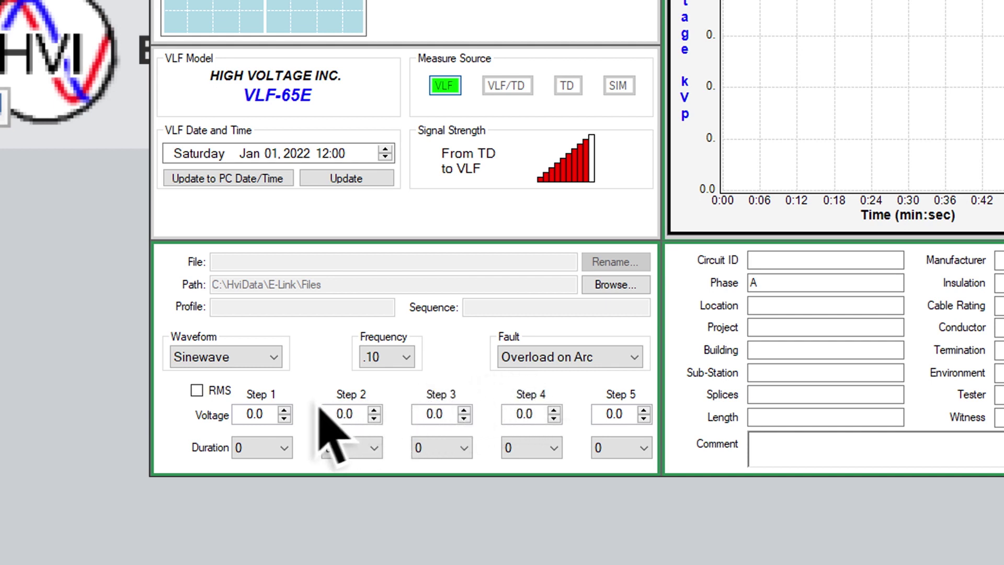
Set the manual test's Step 1 voltage to 16.0 and duration to 30, with voltage specified as RMS.
left_click(261, 414)
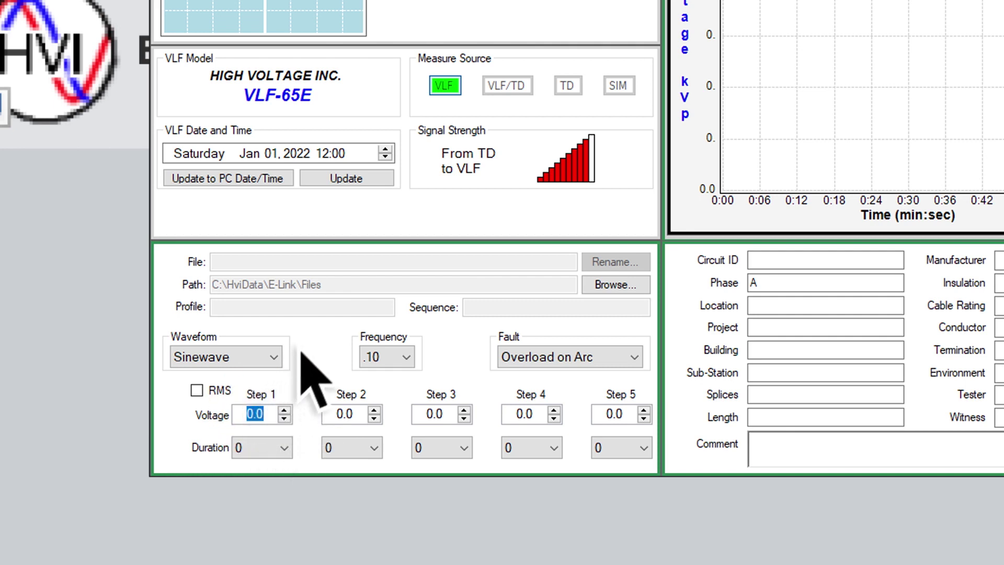
type("16.0")
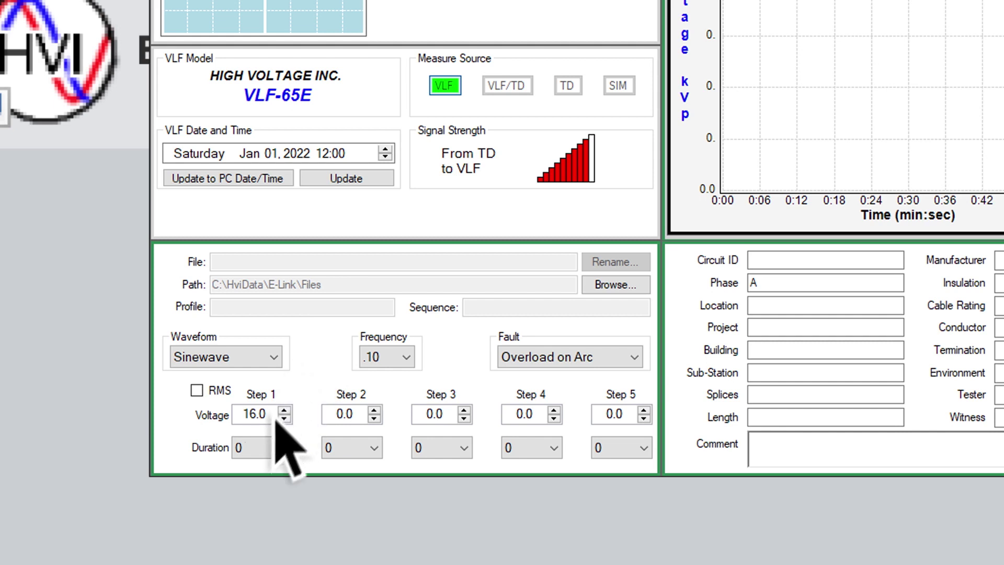
left_click(261, 448)
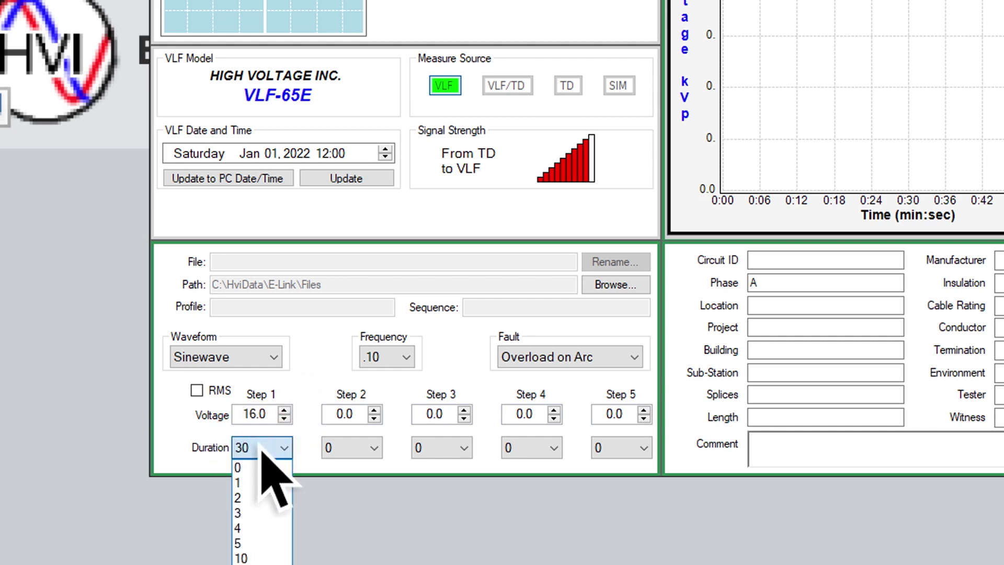
left_click(261, 450)
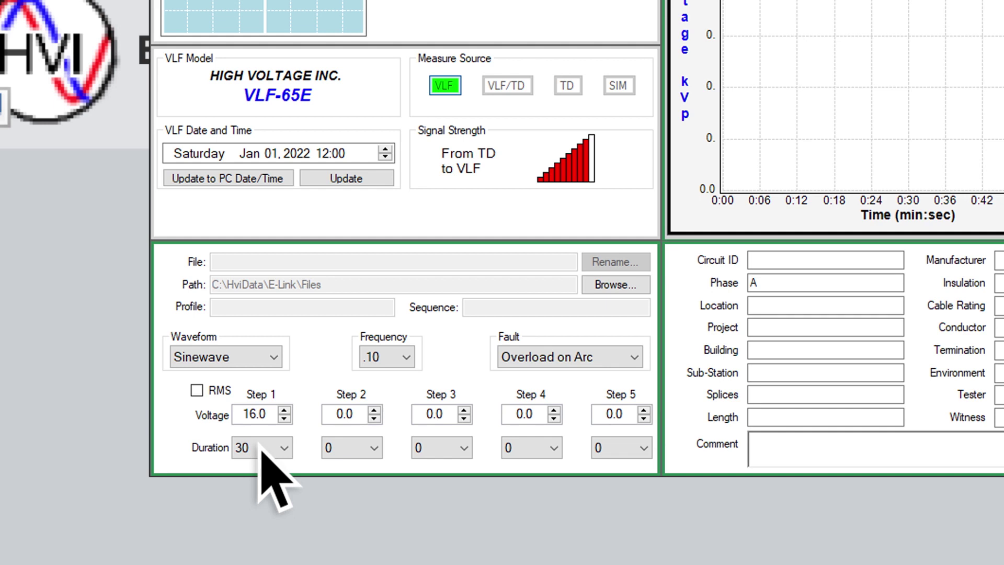
left_click(197, 390)
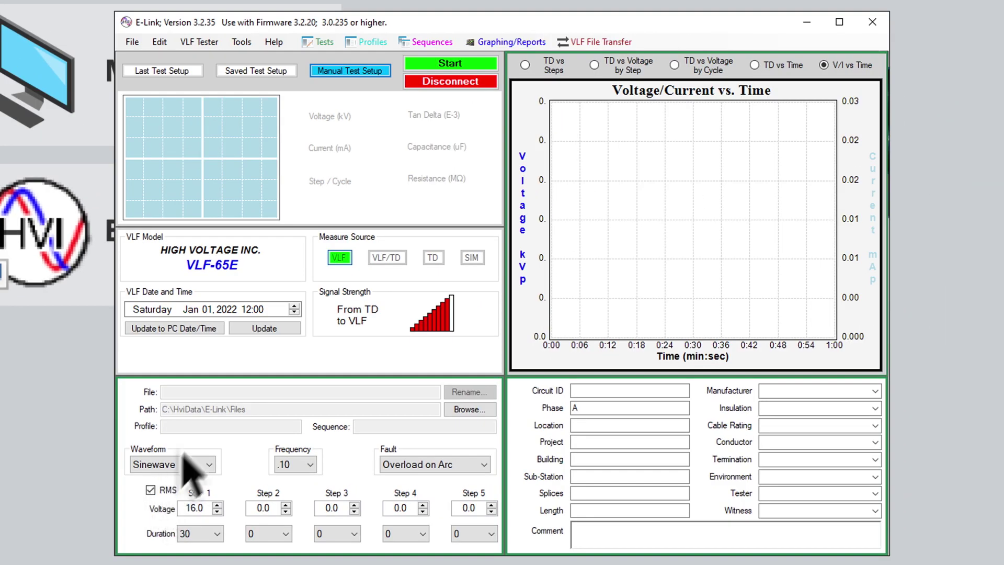
Start the configured VLF test and confirm the high-voltage start before the cancel countdown ends.
left_click(456, 65)
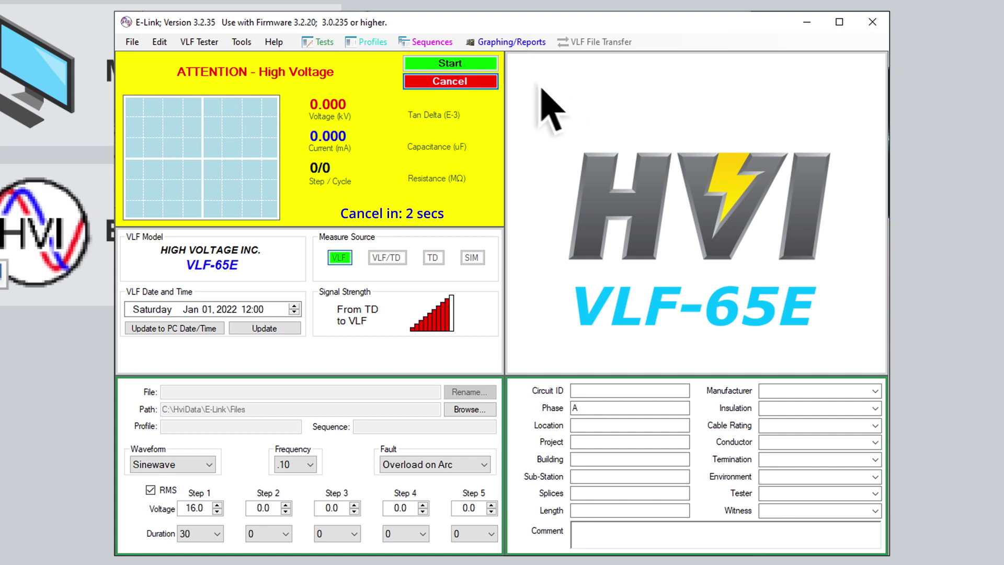
left_click(453, 64)
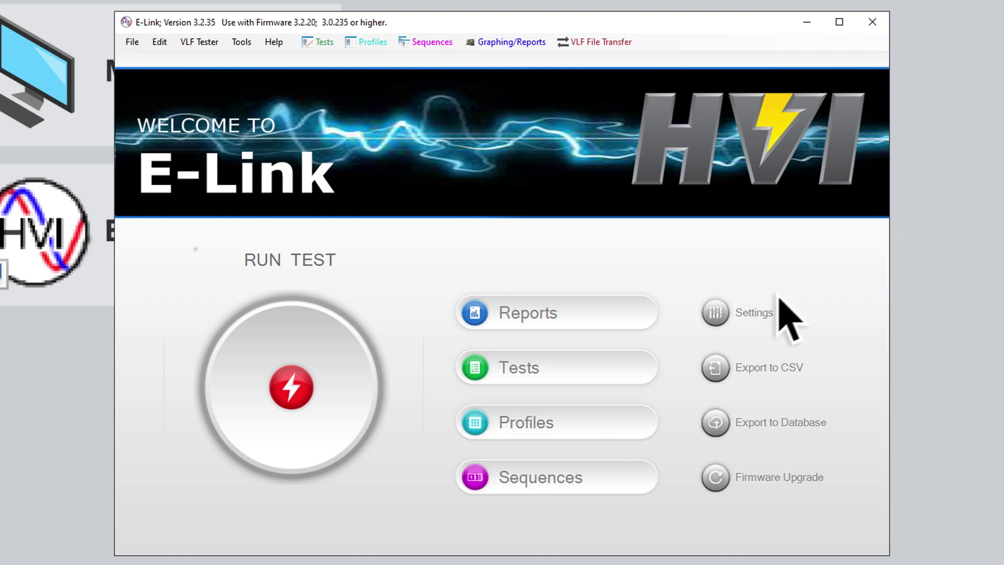
left_click(741, 314)
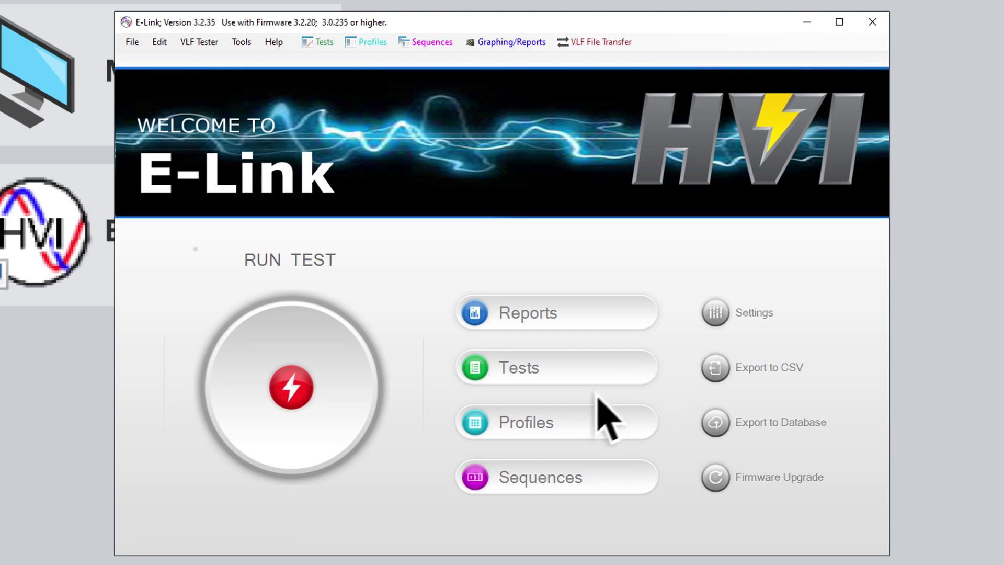
Create a new VLF-34E test profile named "15kV Maintenance" in the E-Link Files folder.
left_click(552, 422)
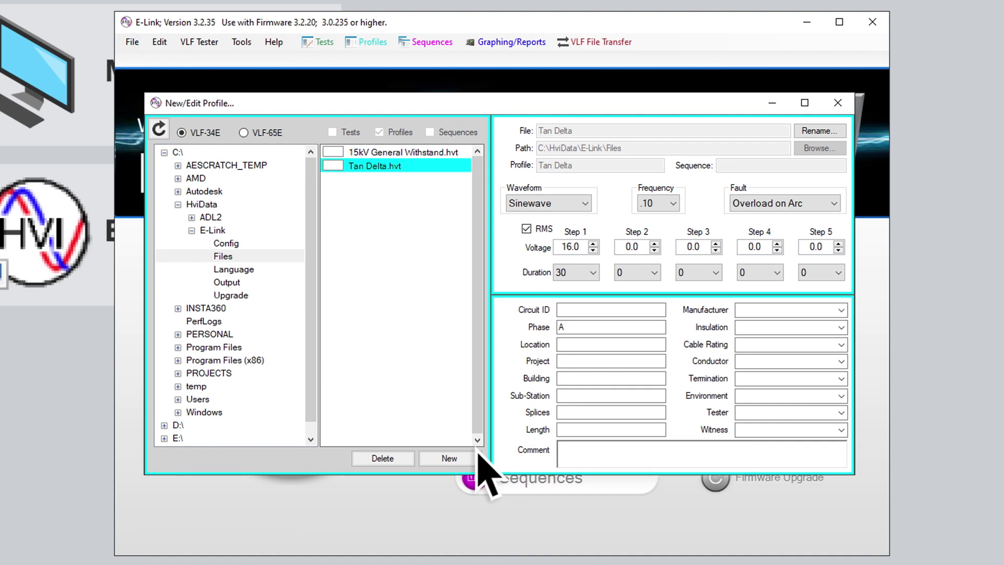
left_click(449, 459)
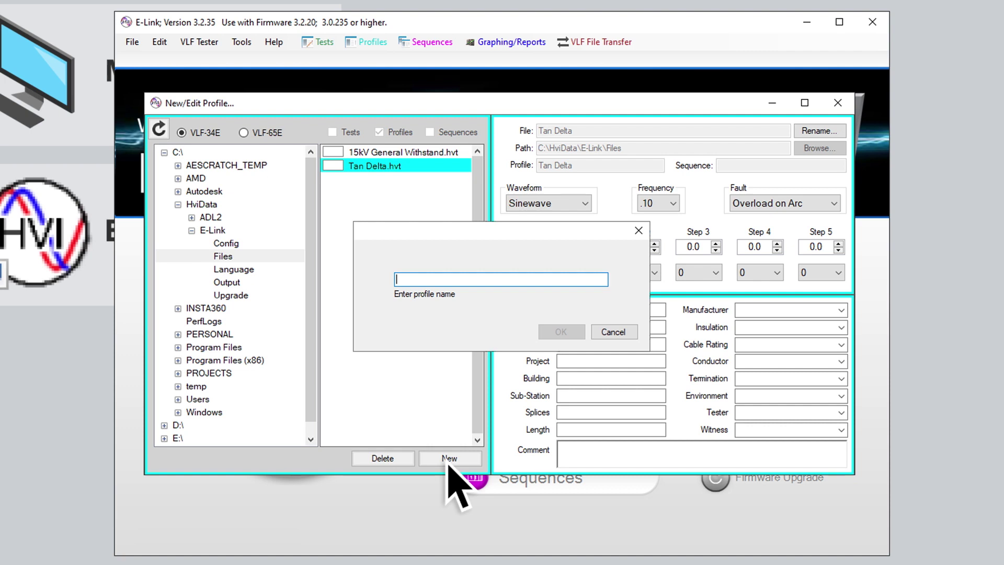
type("15kV Maintenance")
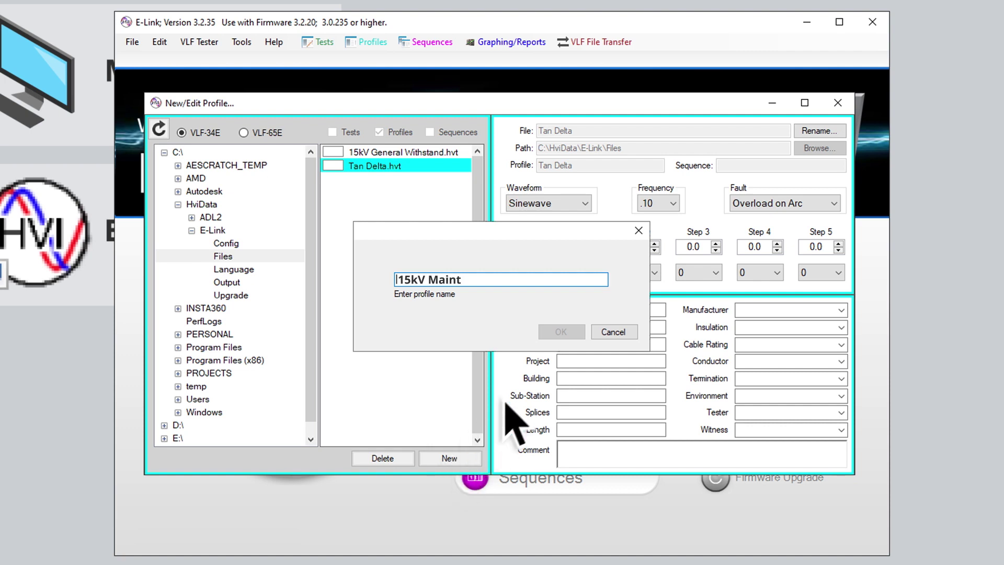
left_click(563, 333)
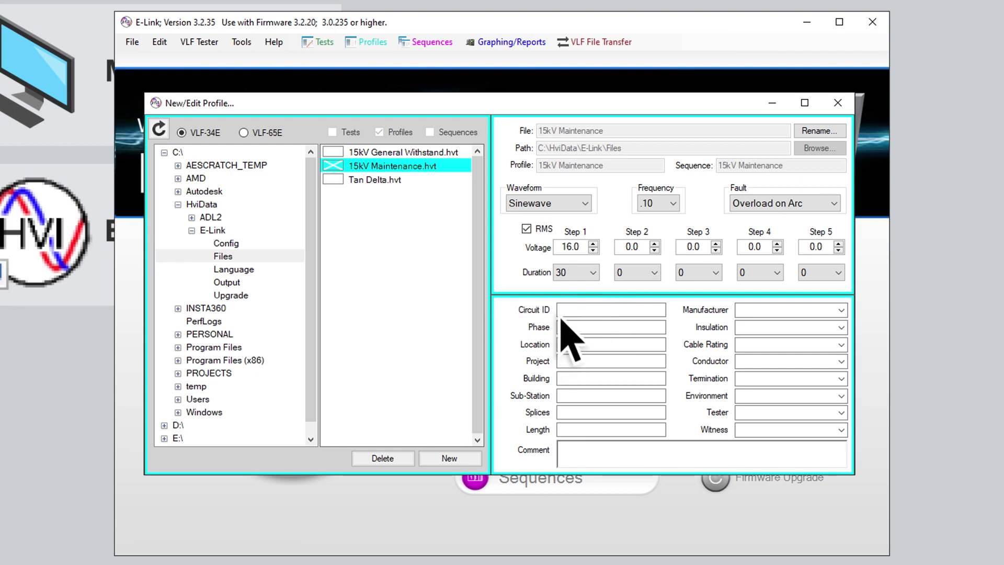
Give the 15kV Maintenance profile a Sinewave waveform, a frequency of .10 and the Overload on Arc fault mode.
left_click(541, 207)
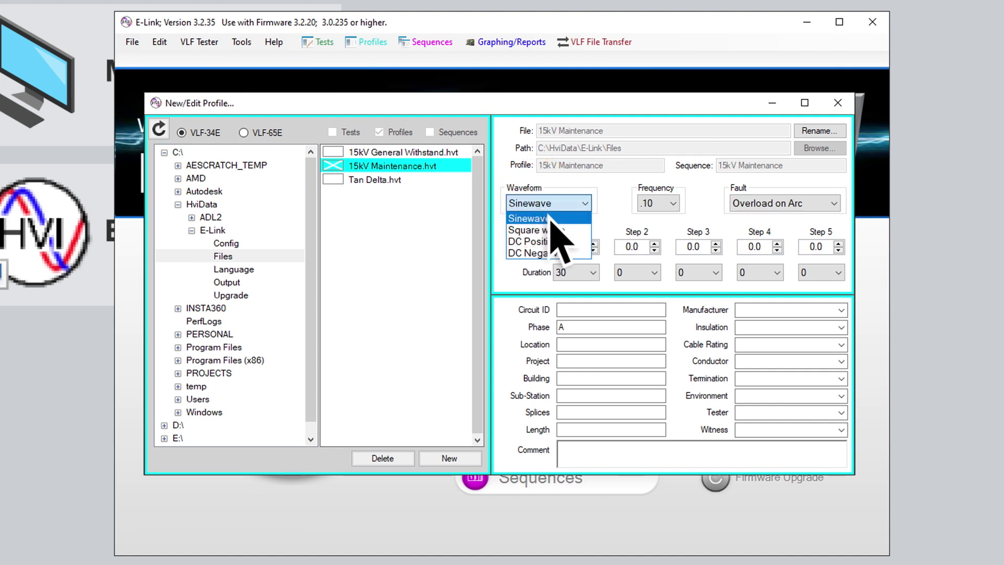
left_click(601, 218)
left_click(668, 205)
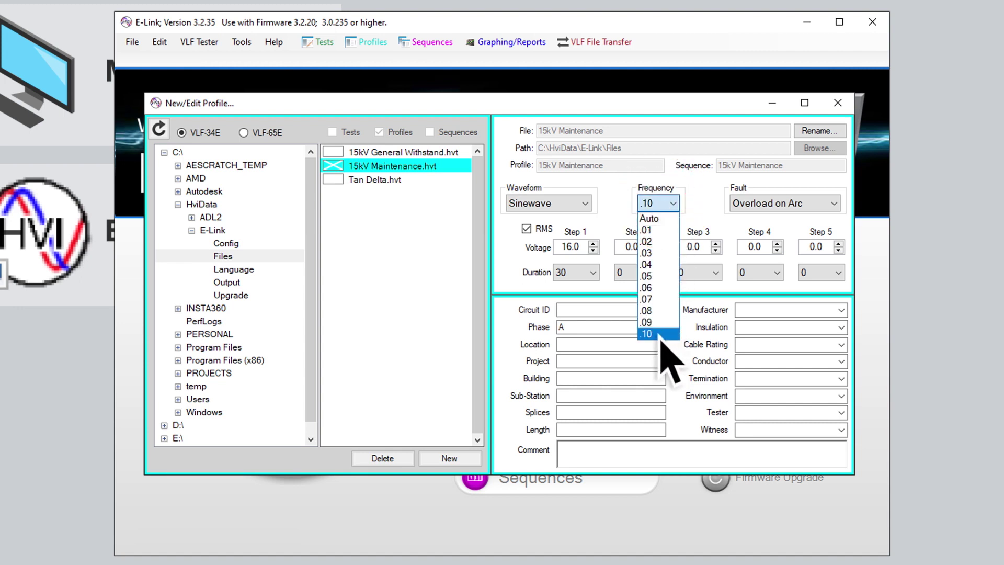
left_click(656, 333)
left_click(832, 203)
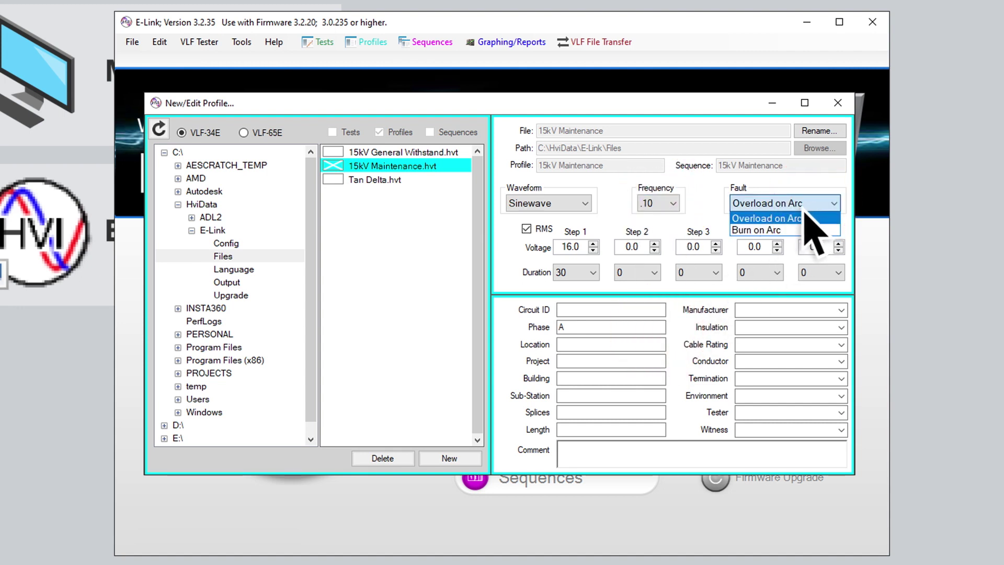
left_click(777, 218)
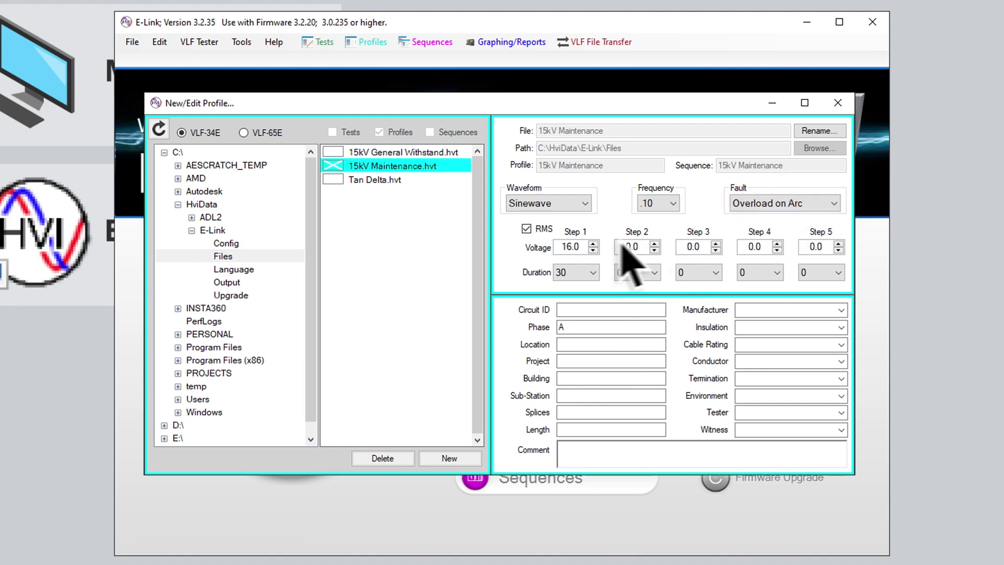
Use a Step 1 voltage of 16.0 and a duration of 30 for the 15kV Maintenance profile, and close the profile editor.
left_click(572, 247)
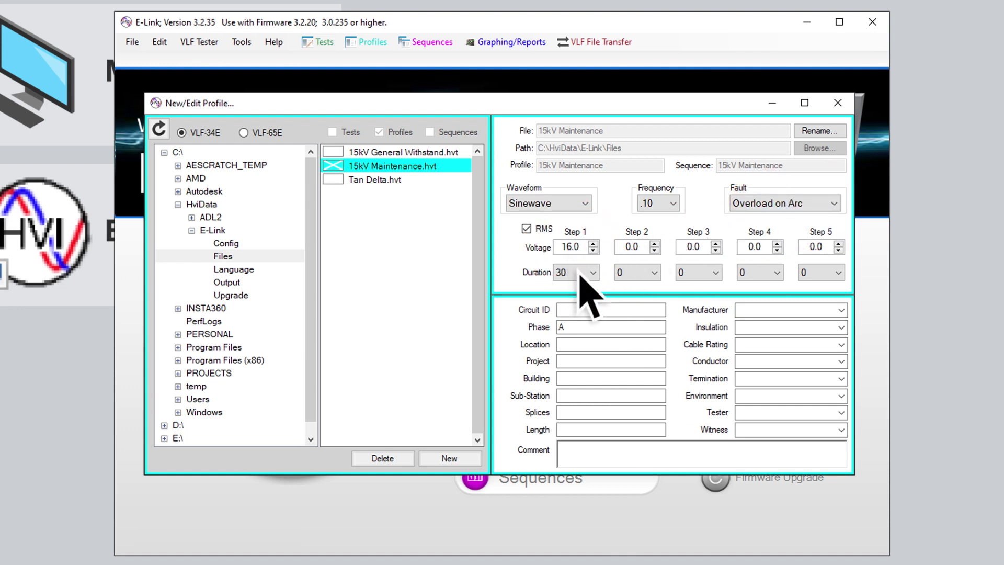
left_click(583, 274)
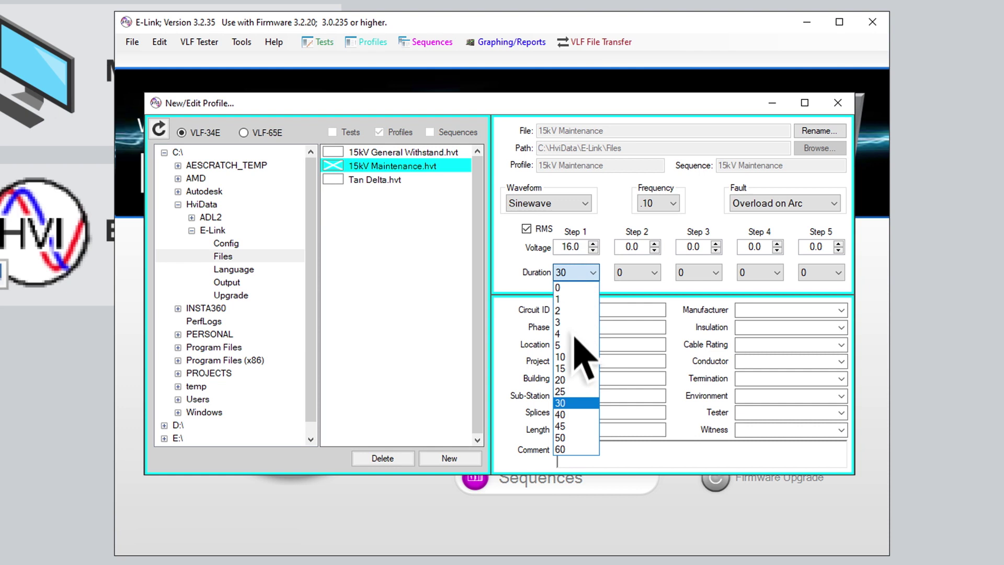
left_click(569, 404)
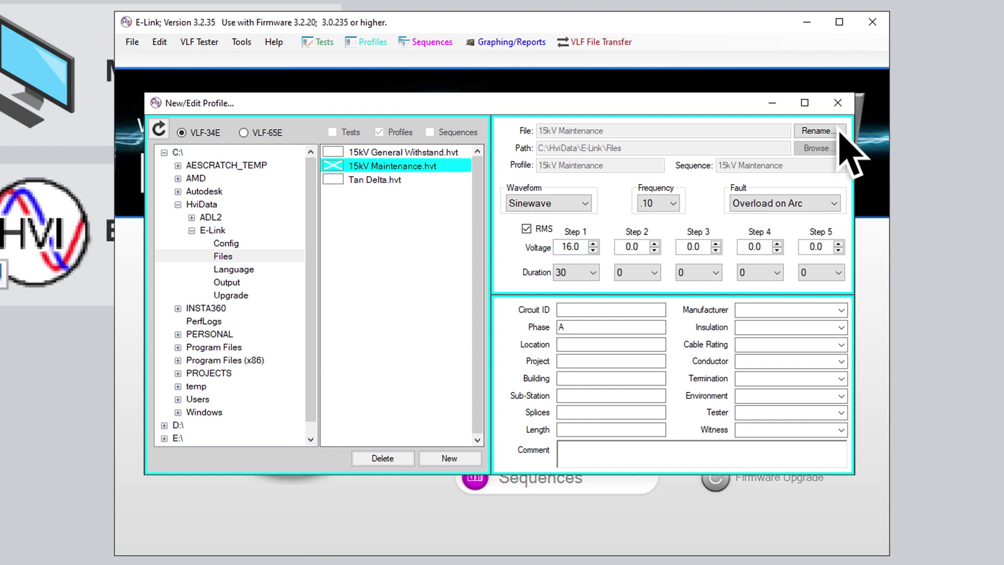
left_click(837, 103)
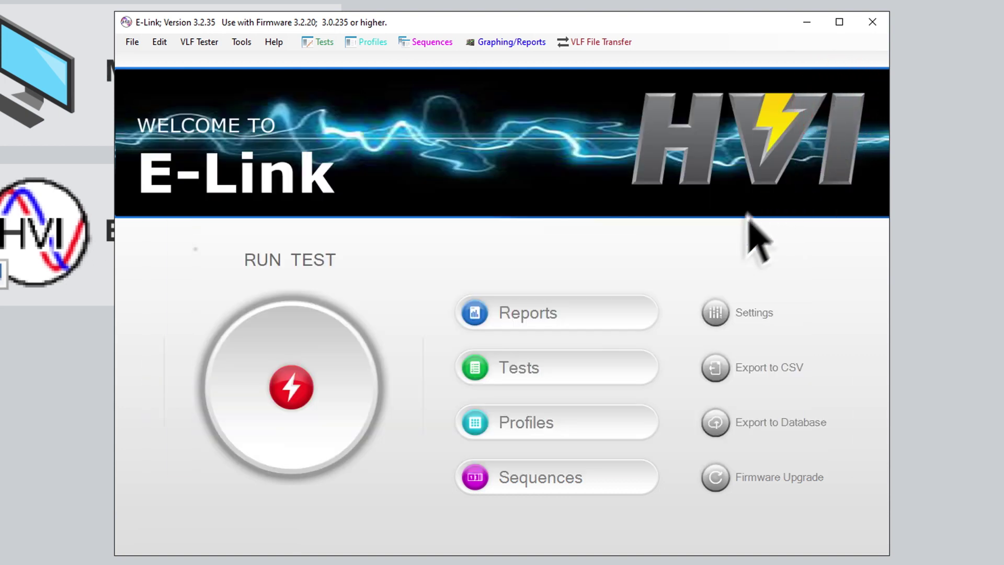
Create a new VLF-34E test sequence named "Withstand + Tan Delta".
left_click(538, 480)
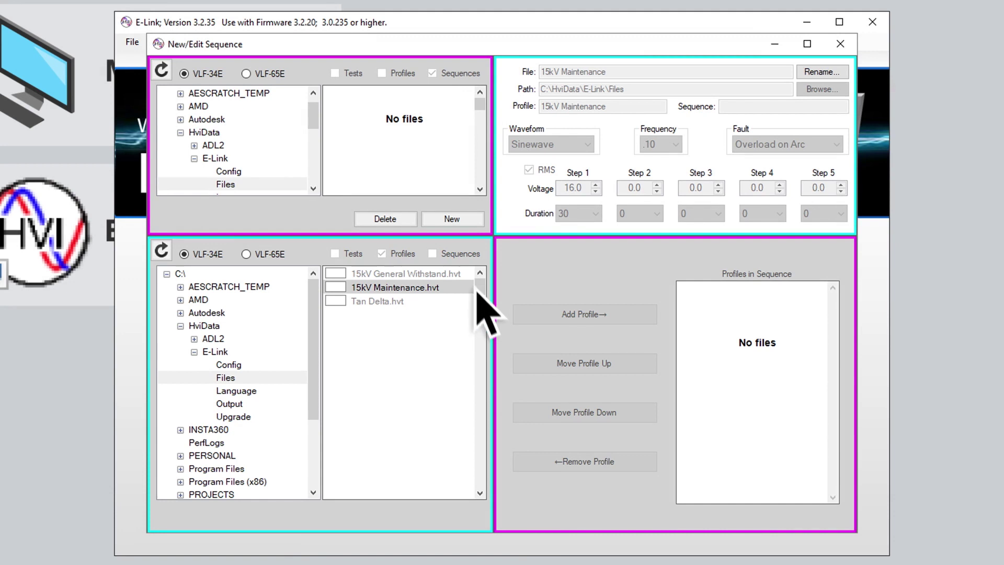
left_click(453, 220)
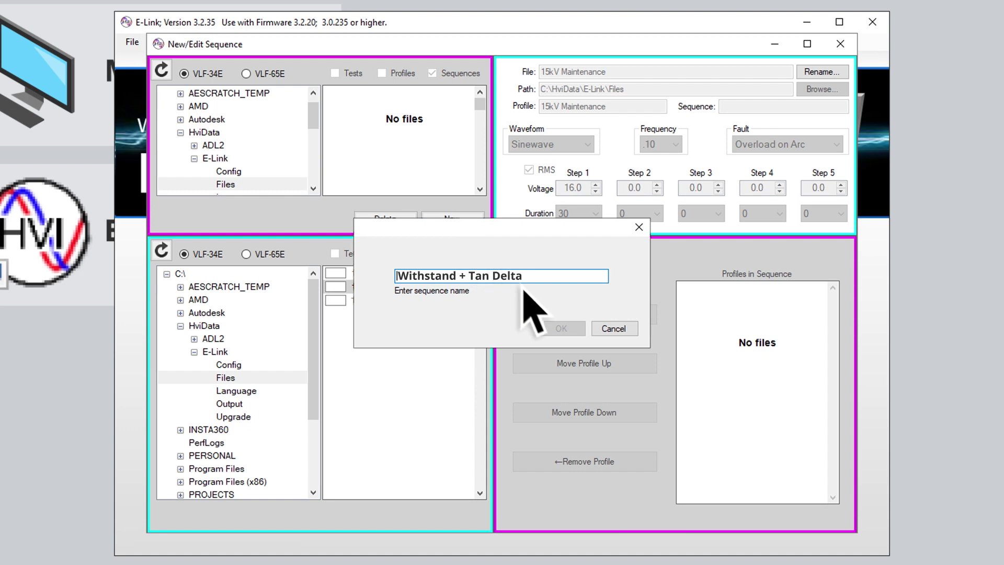
left_click(565, 329)
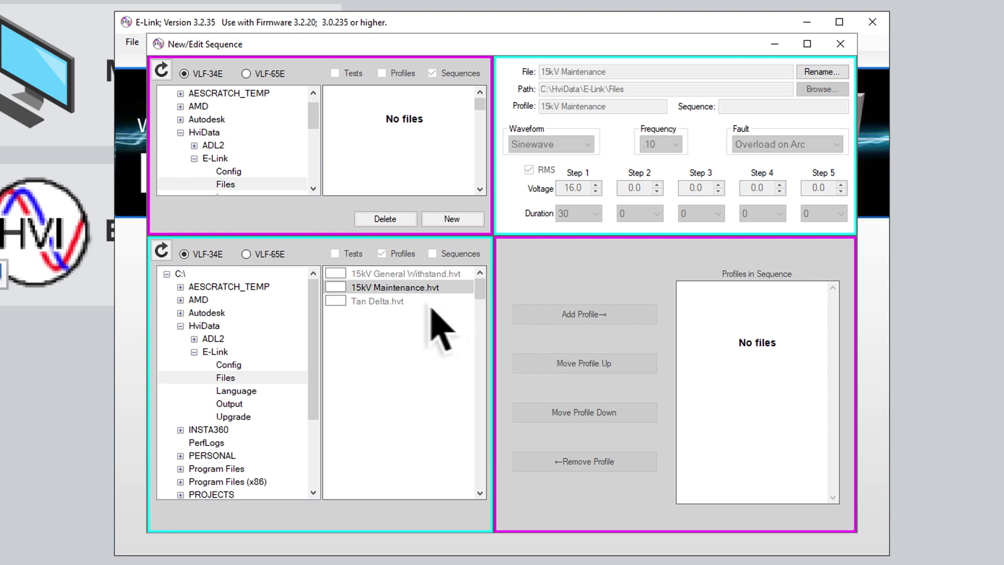
Add the 15kV Maintenance profile and the Tan Delta profile, in that order, to the Withstand + Tan Delta sequence.
left_click(343, 290)
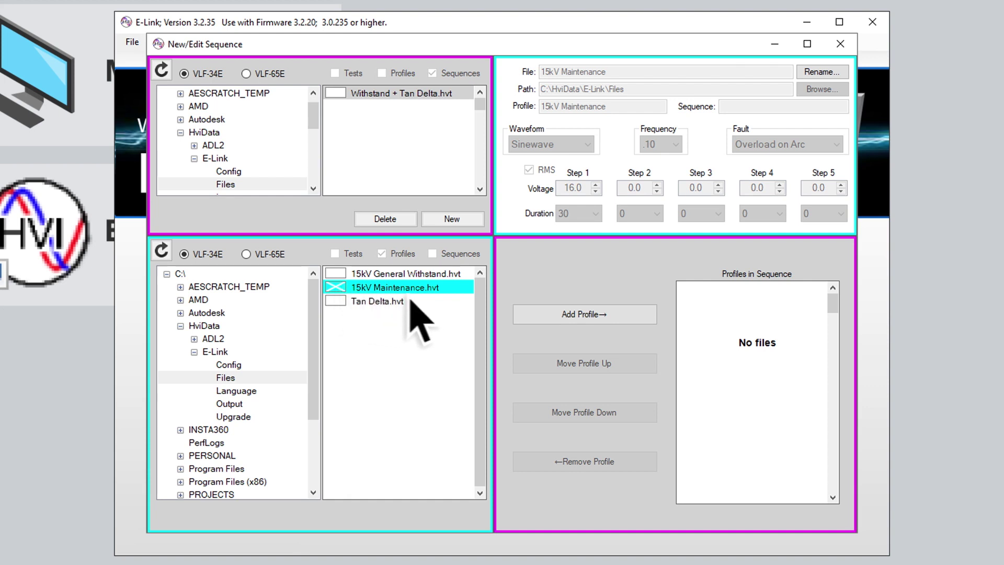
left_click(581, 316)
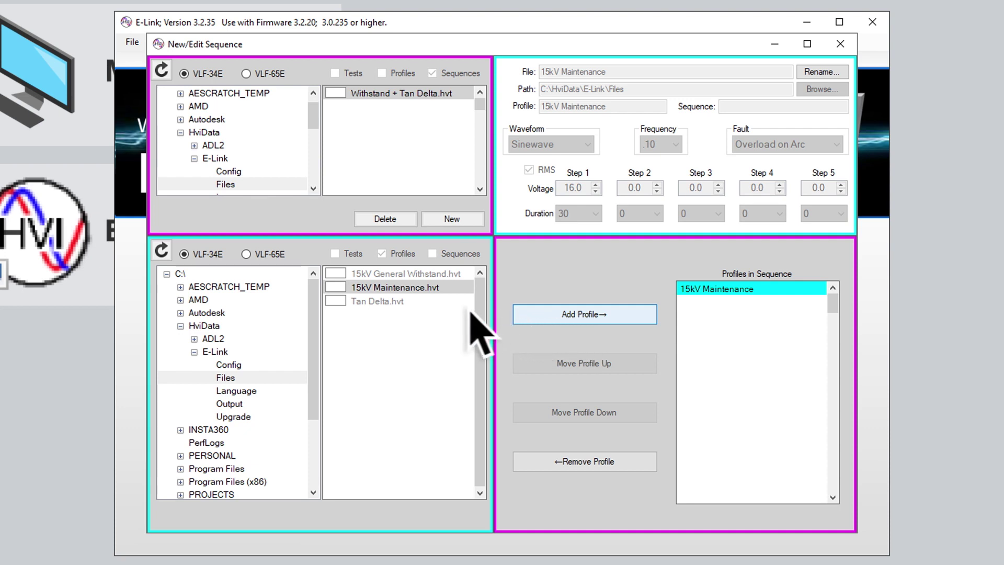
left_click(368, 303)
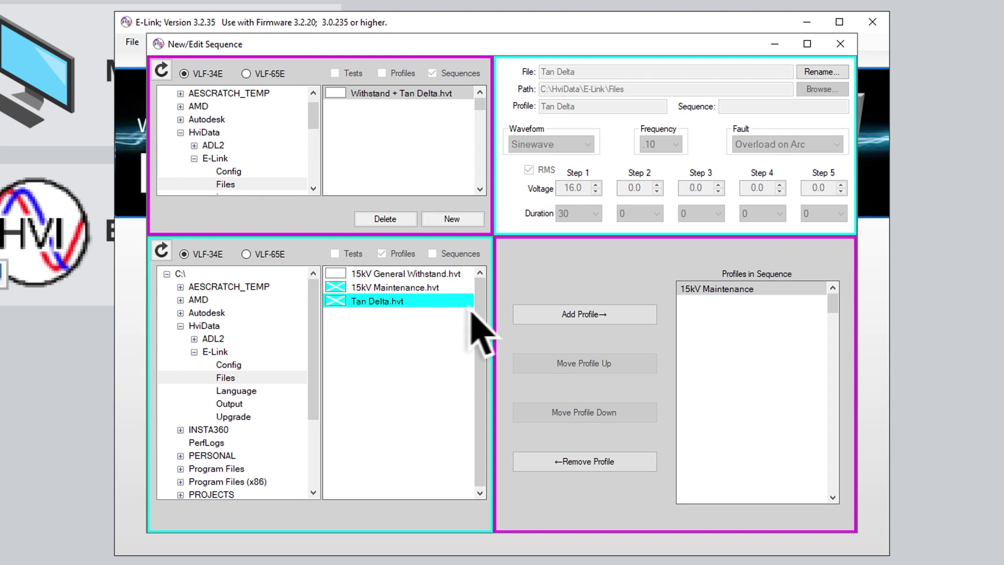
left_click(583, 318)
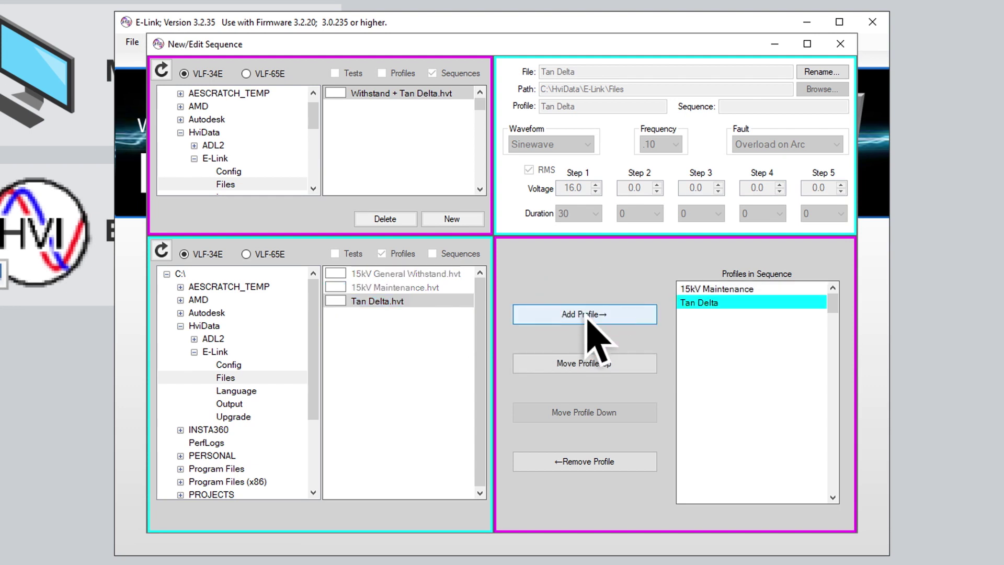